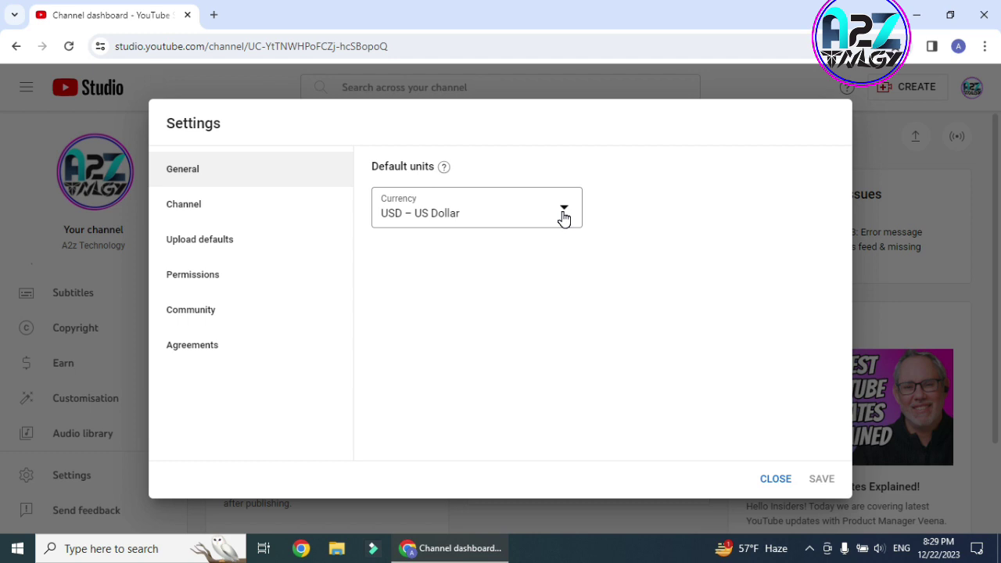
- Browse the list of currencies available as the default unit and leave it without choosing another one
left_click(563, 218)
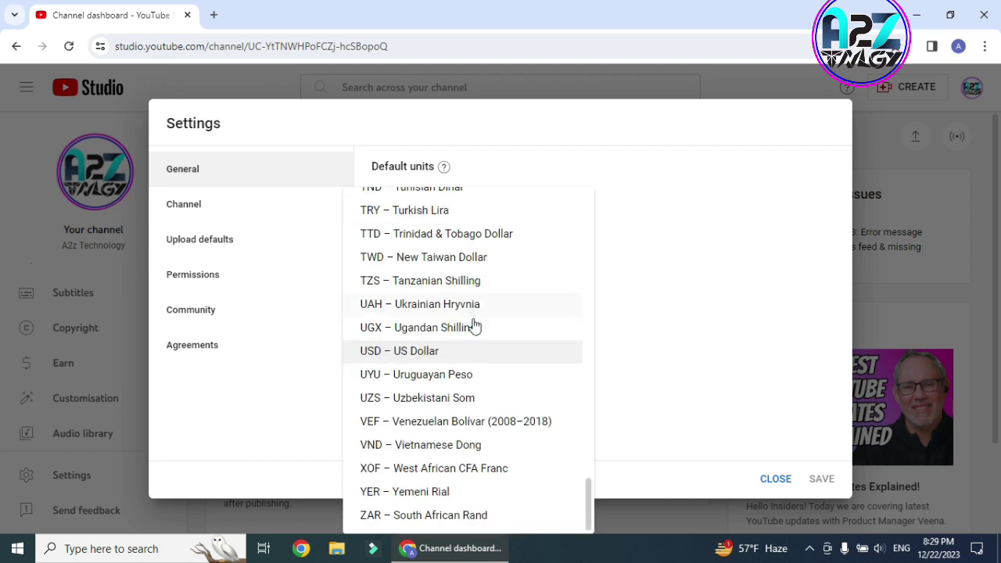
scroll(485, 324, "up", 15)
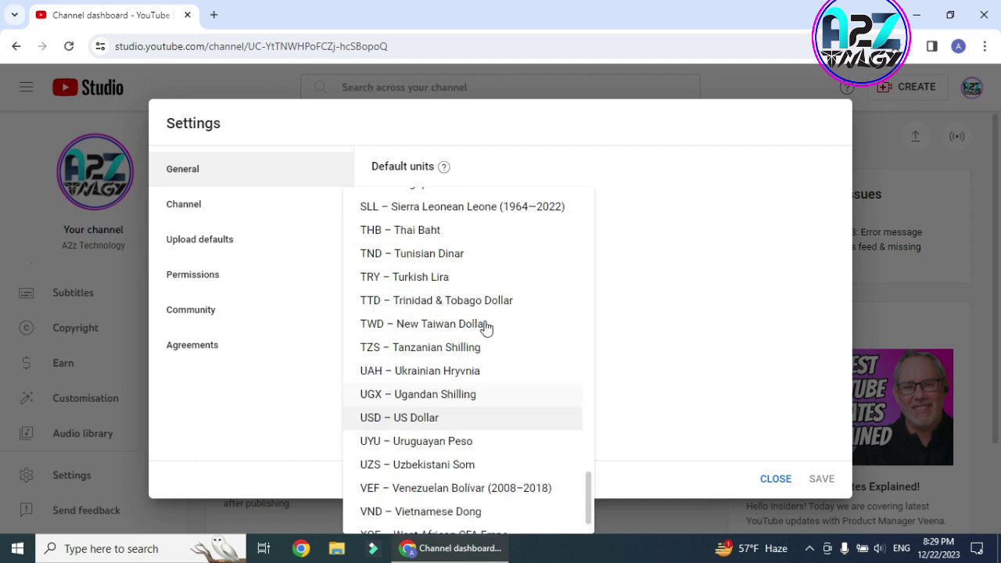
left_click(742, 242)
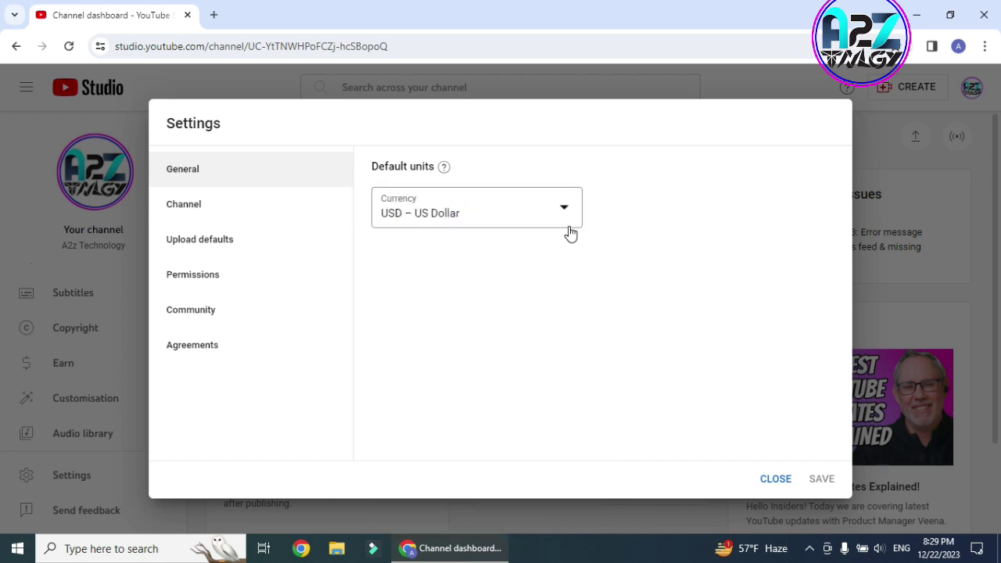
- Set the channel's country of residence to Nepal in its basic info
left_click(181, 210)
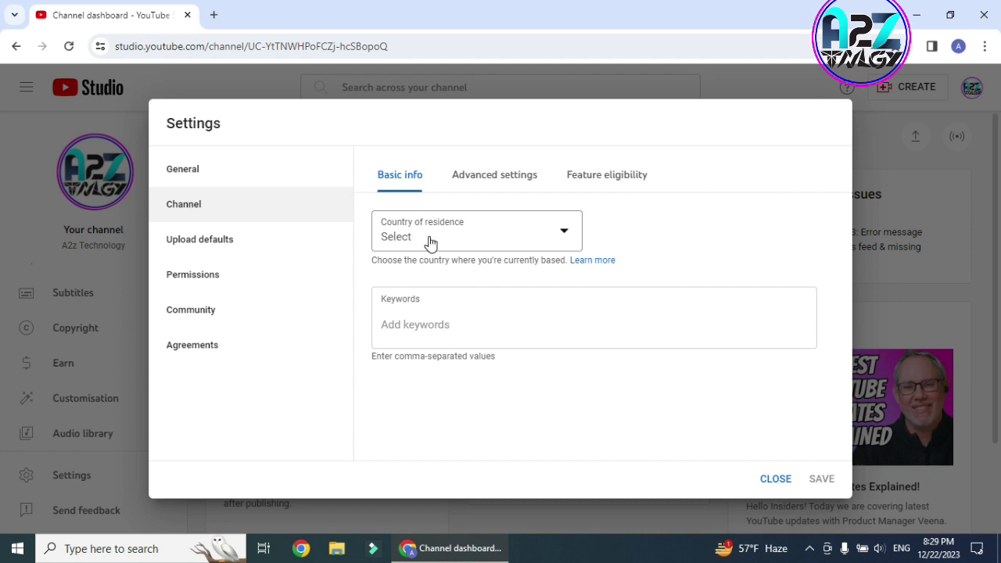
left_click(555, 237)
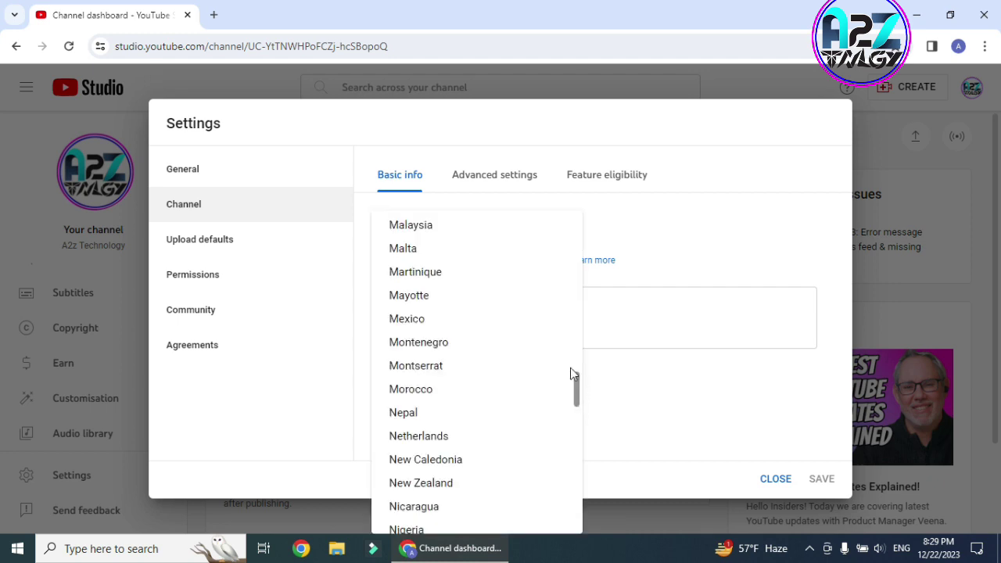
left_click(402, 419)
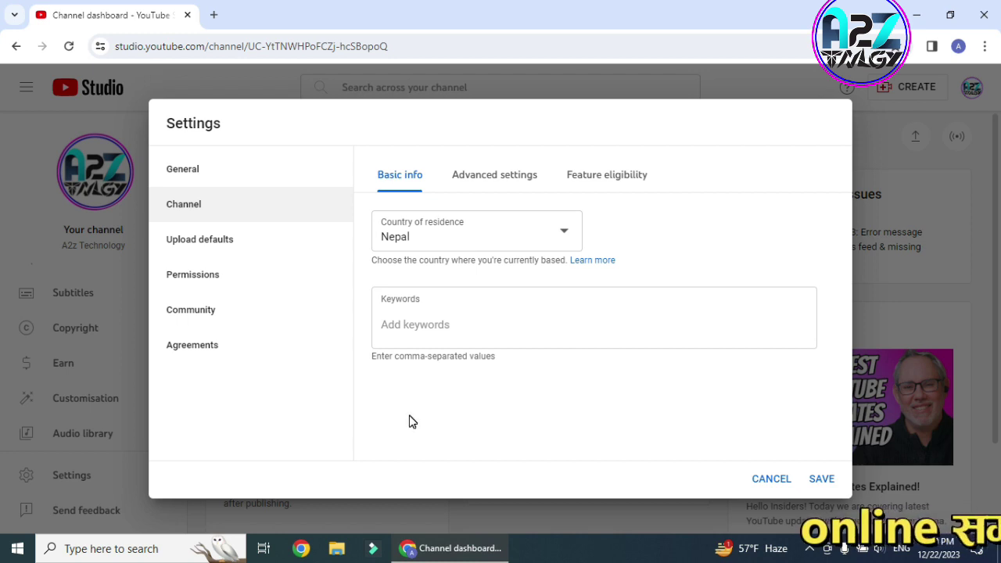
- Add the channel keywords "how to fix", "how to make", "how to creat" and "how to"
left_click(422, 319)
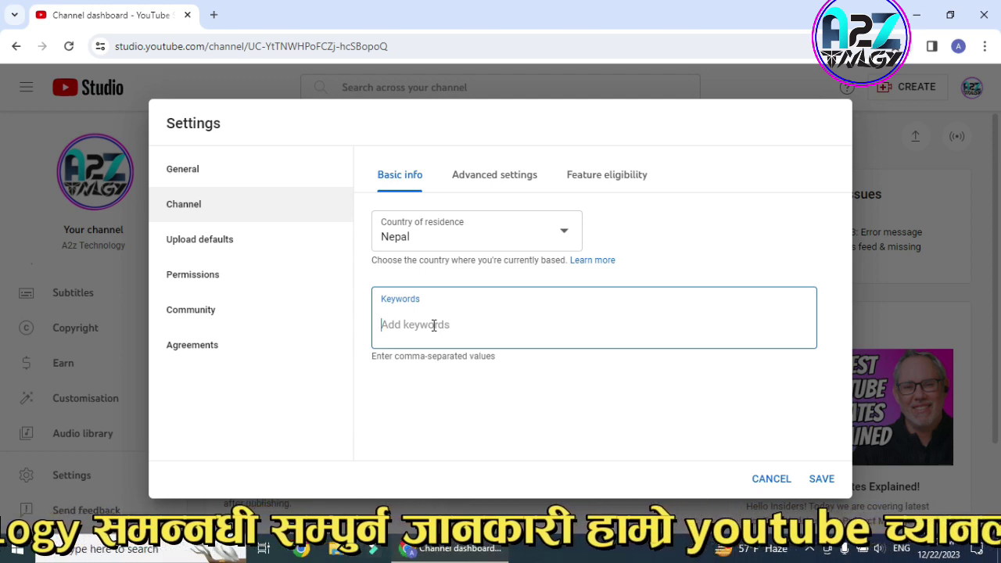
type("how t")
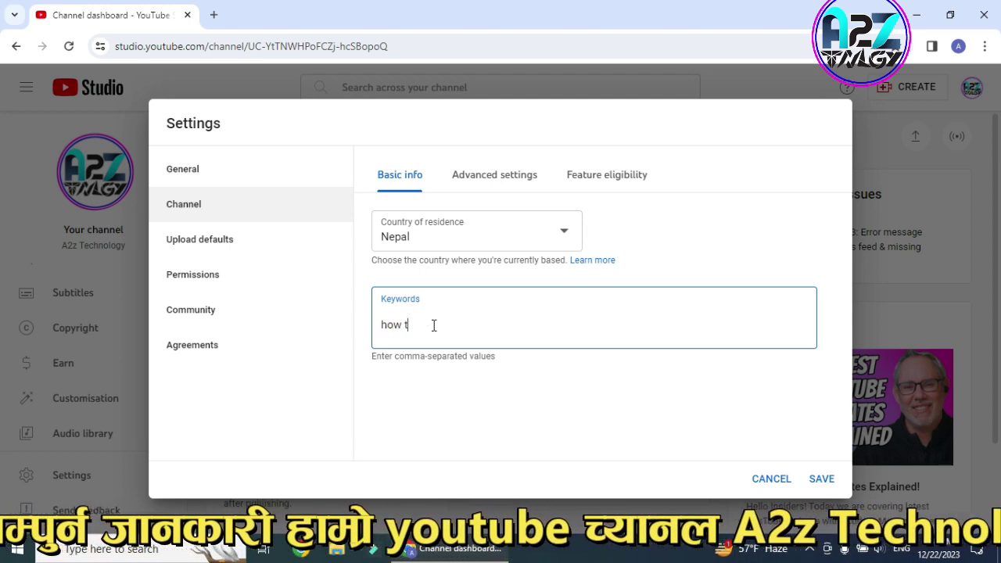
type("o fix")
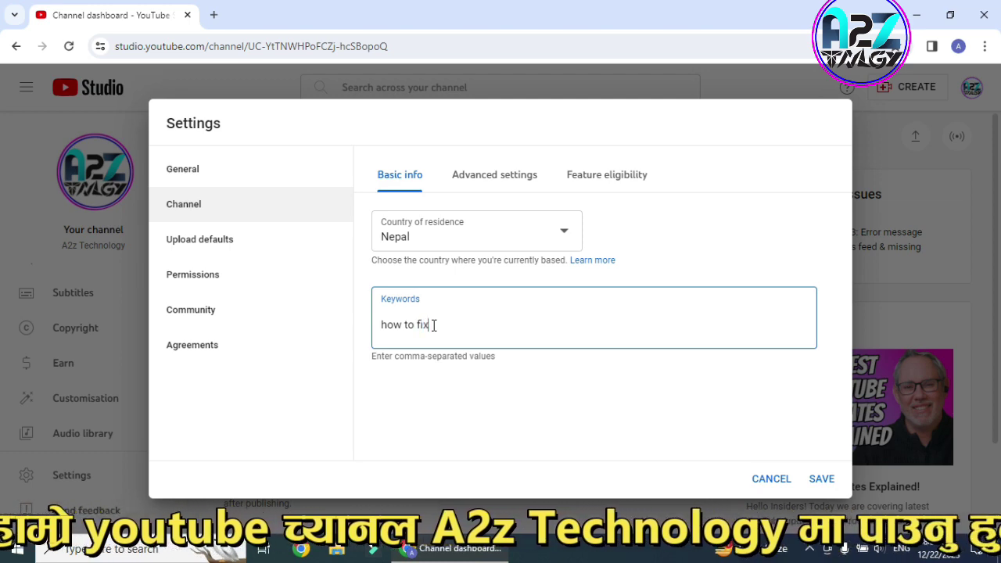
type(",")
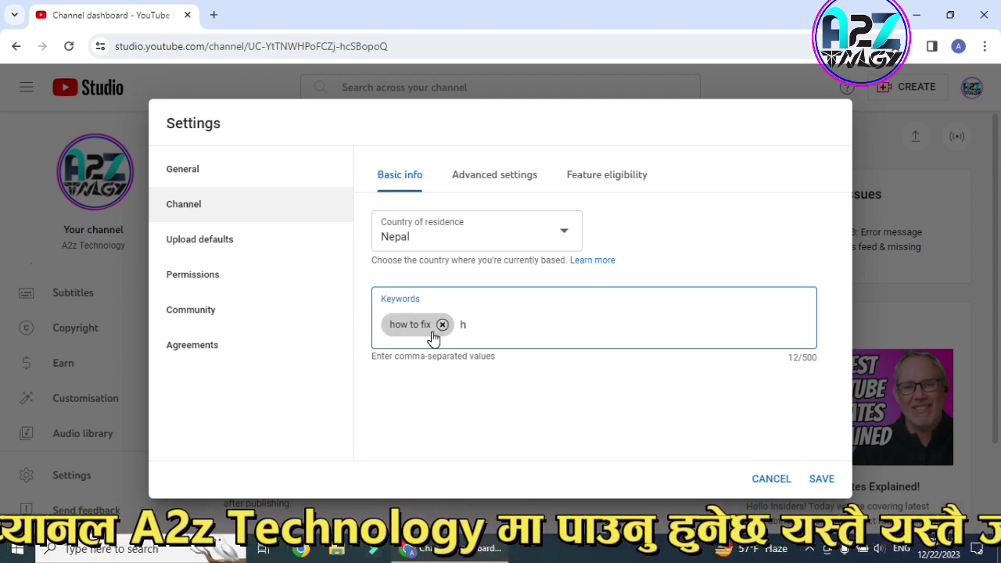
type("how to ")
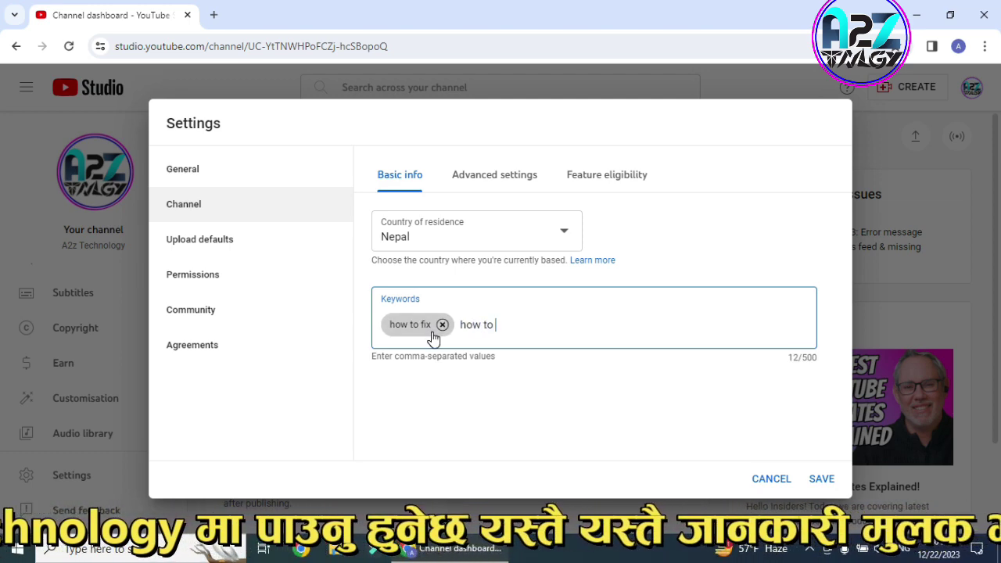
type("make,")
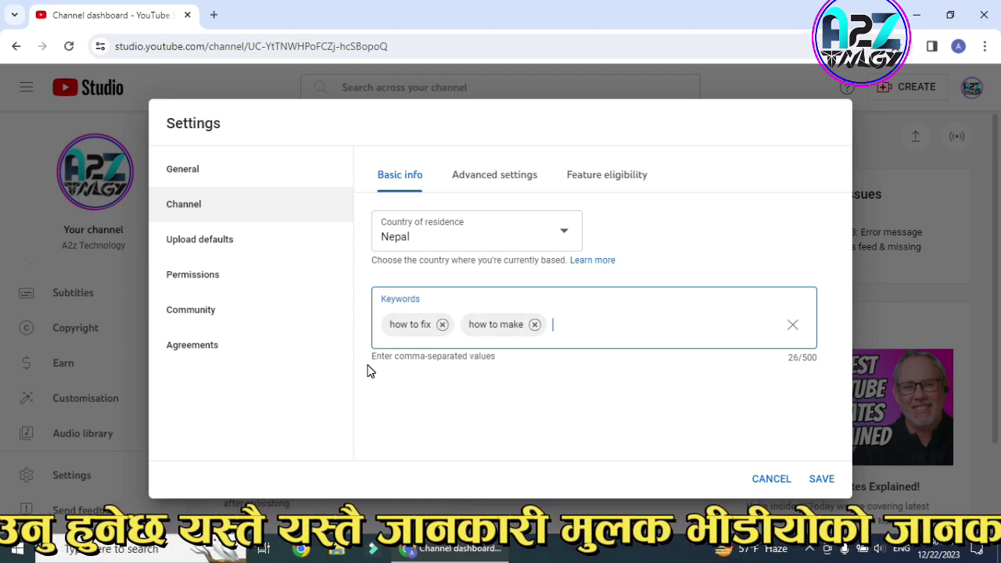
type("how")
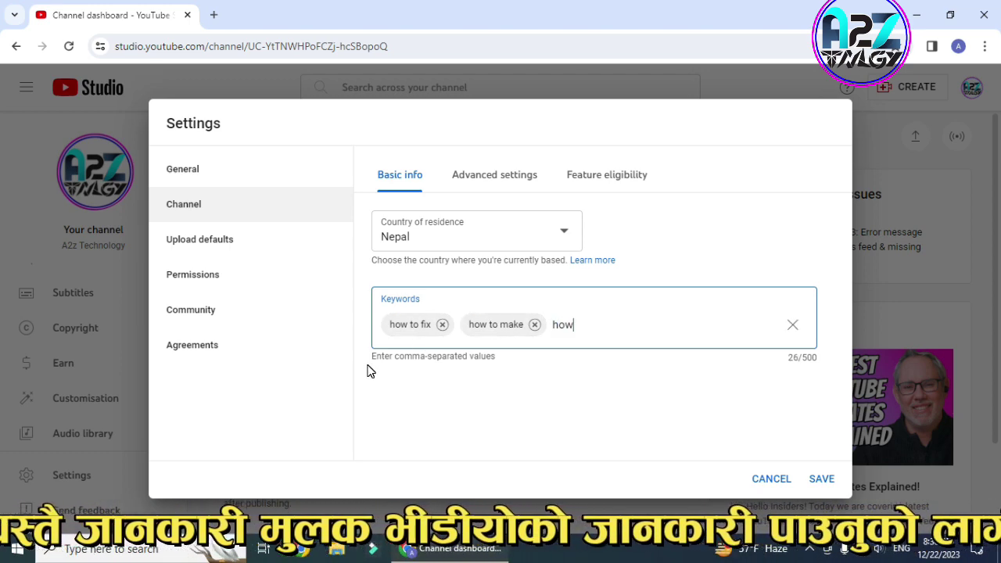
type(" to creat,")
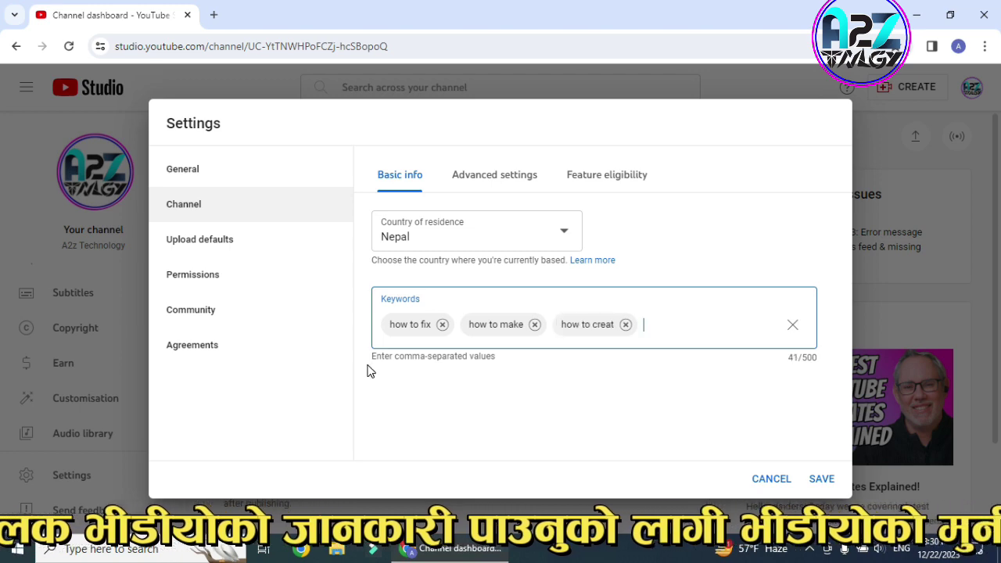
type("how to")
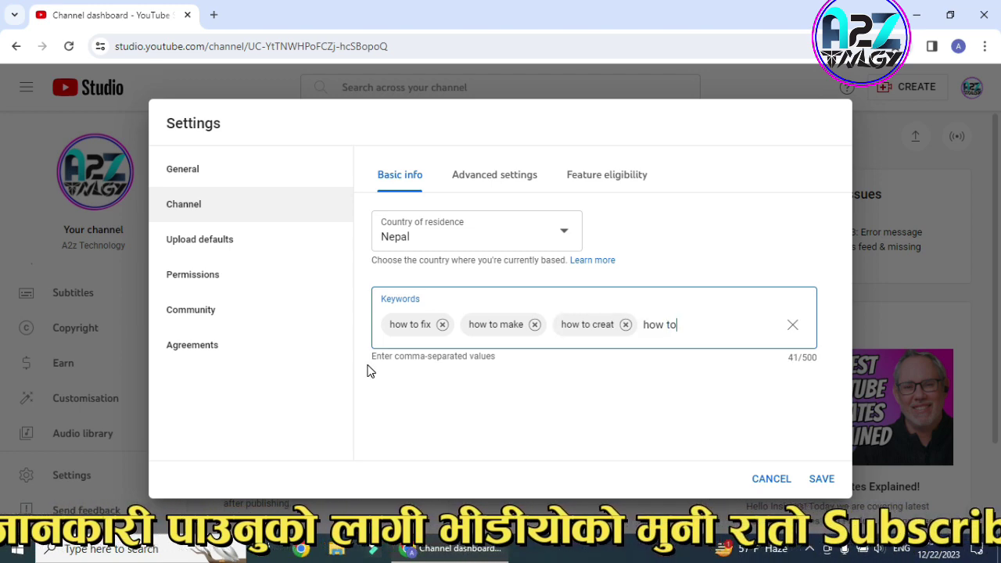
type(" ,")
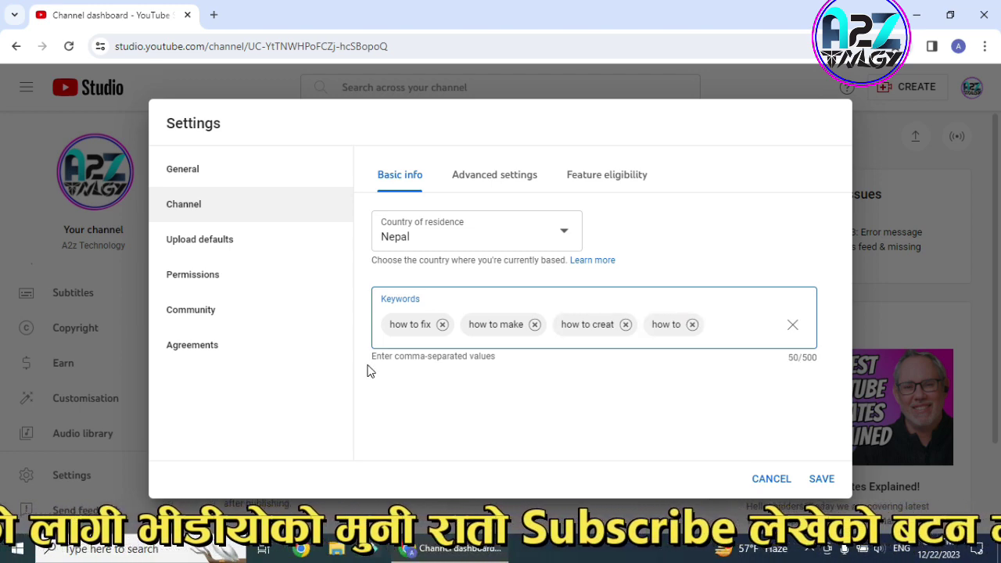
- Add the channel keywords "kasari banaue" and "kasari apply garne"
type("kasar")
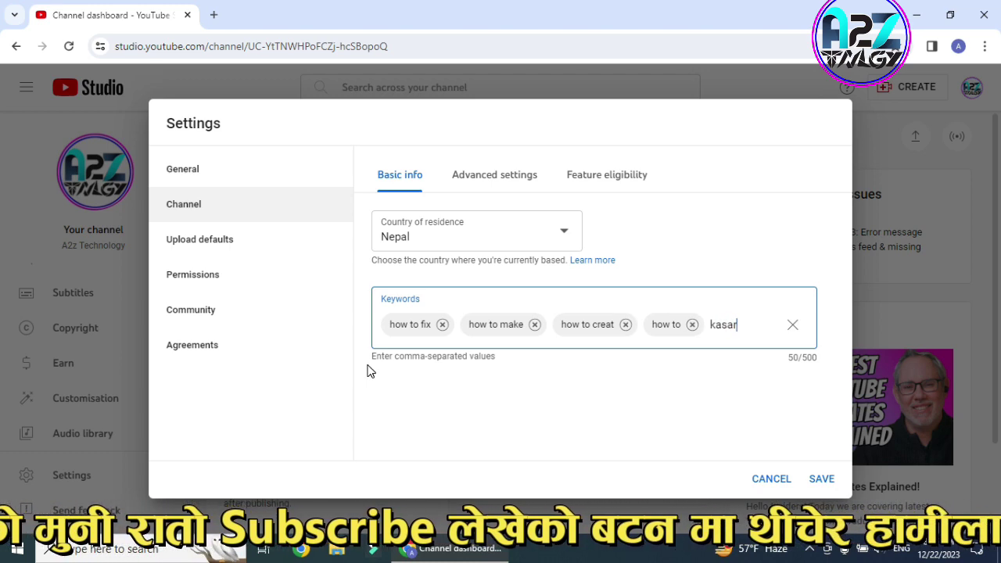
type("i b")
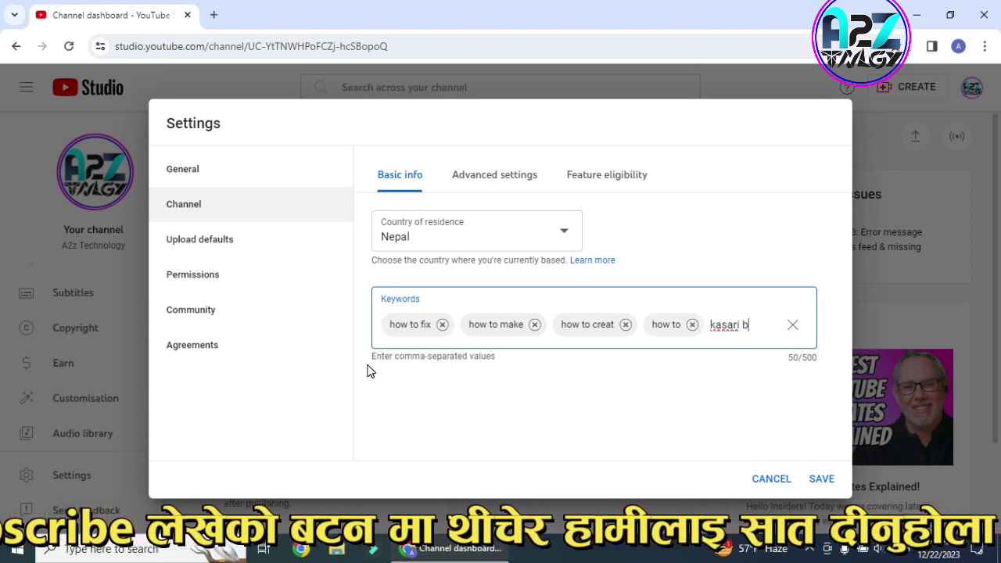
type("anaue")
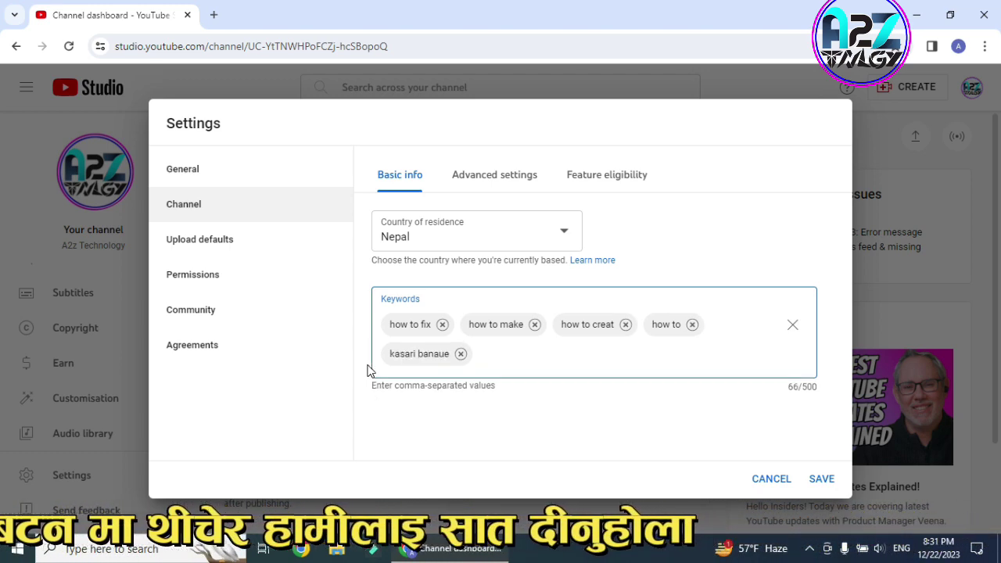
type(",kasa")
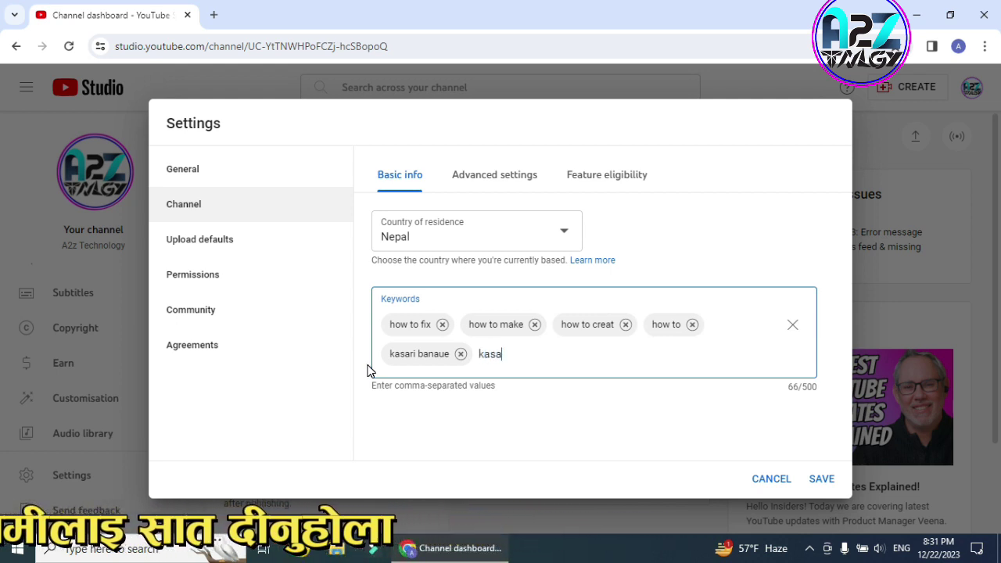
type("ri ")
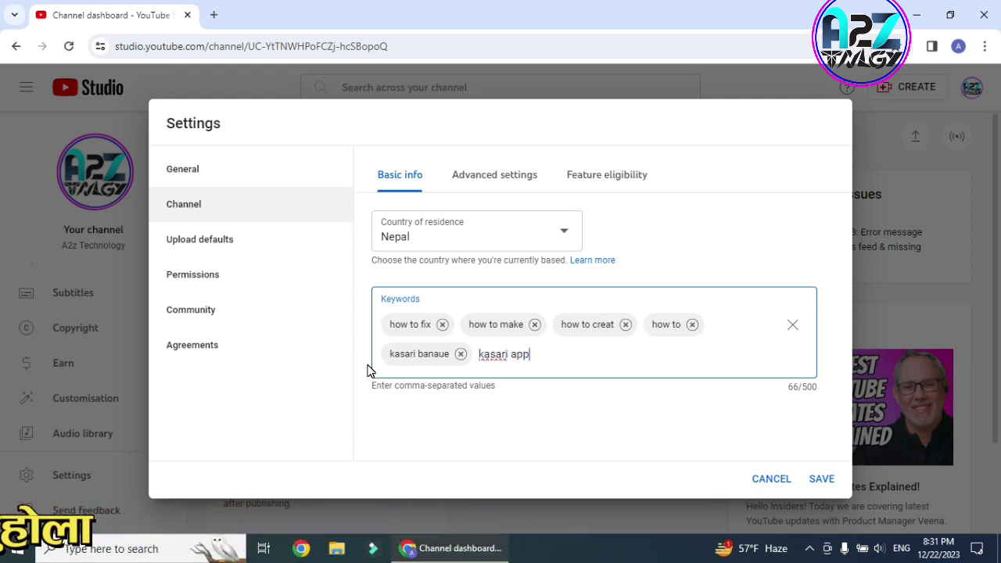
type("apply gar")
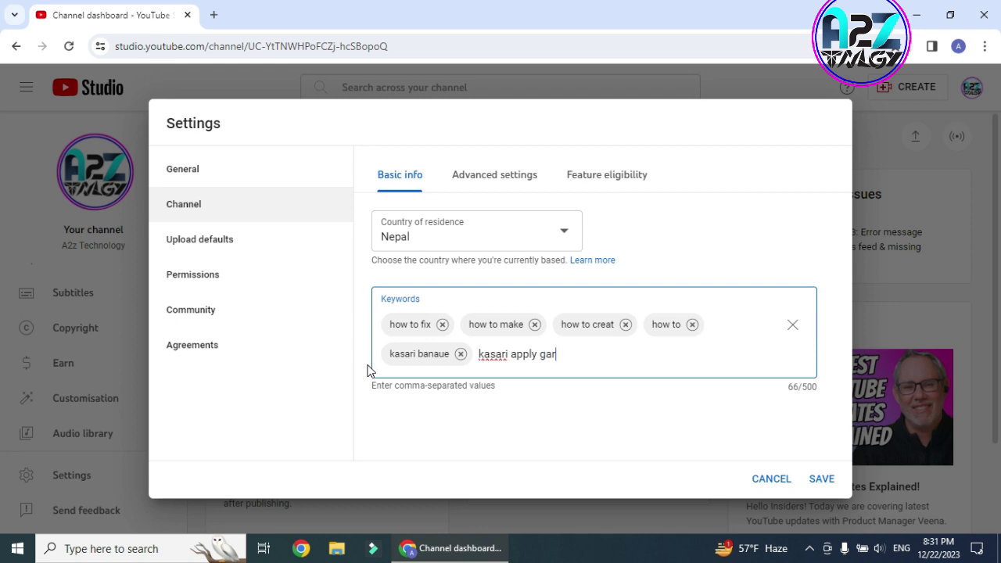
type("e")
key("Return")
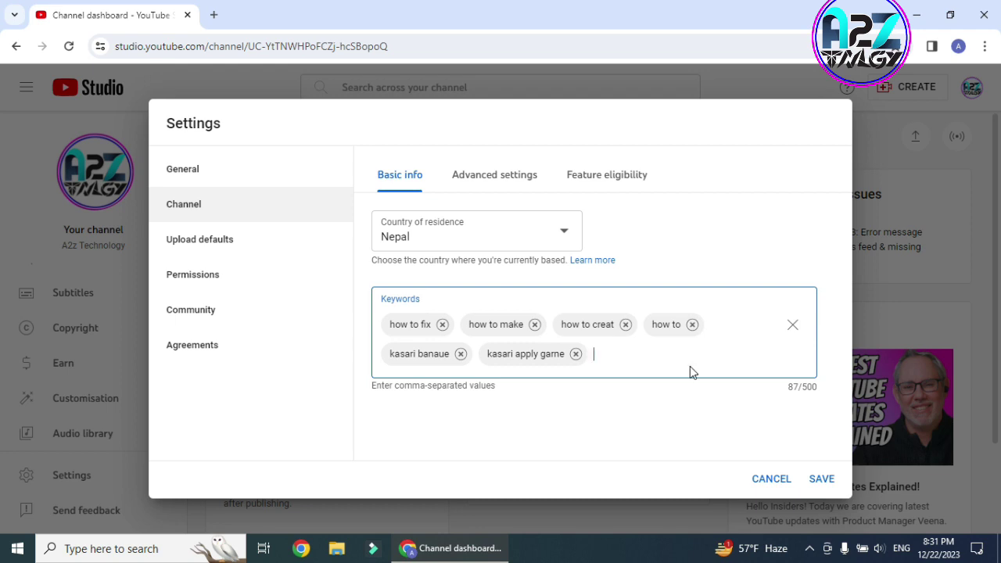
- Examine the channel's advanced settings for audience, captions and advertisements, and its feature eligibility
left_click(495, 175)
scroll(462, 310, "down", 5)
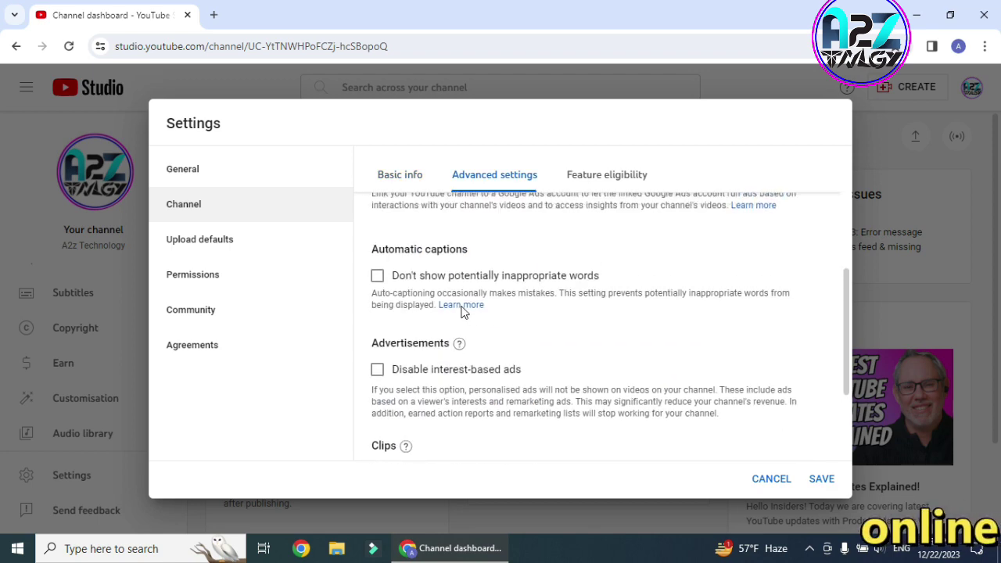
scroll(461, 311, "up", 2)
scroll(461, 311, "down", 4)
scroll(465, 350, "up", 7)
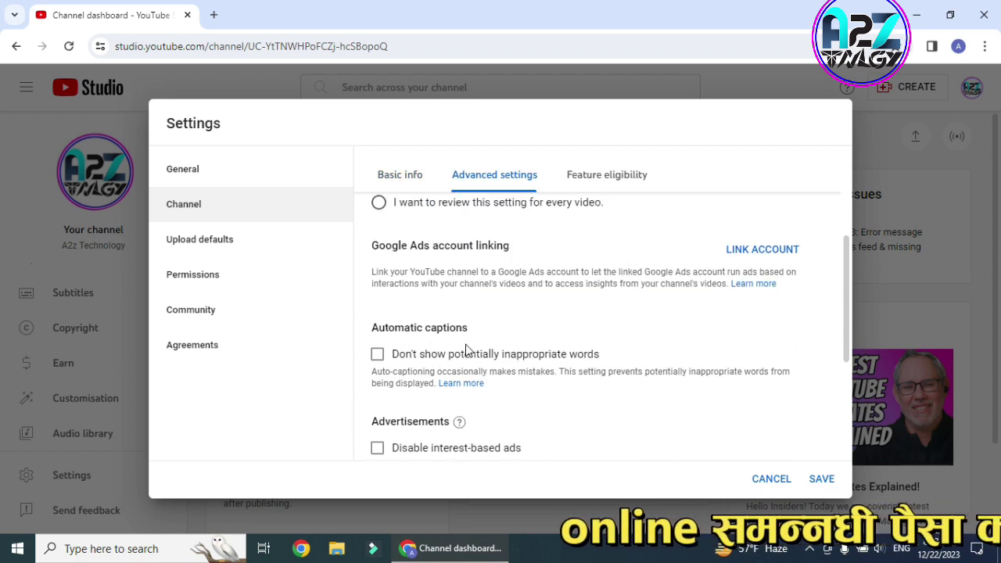
left_click(397, 174)
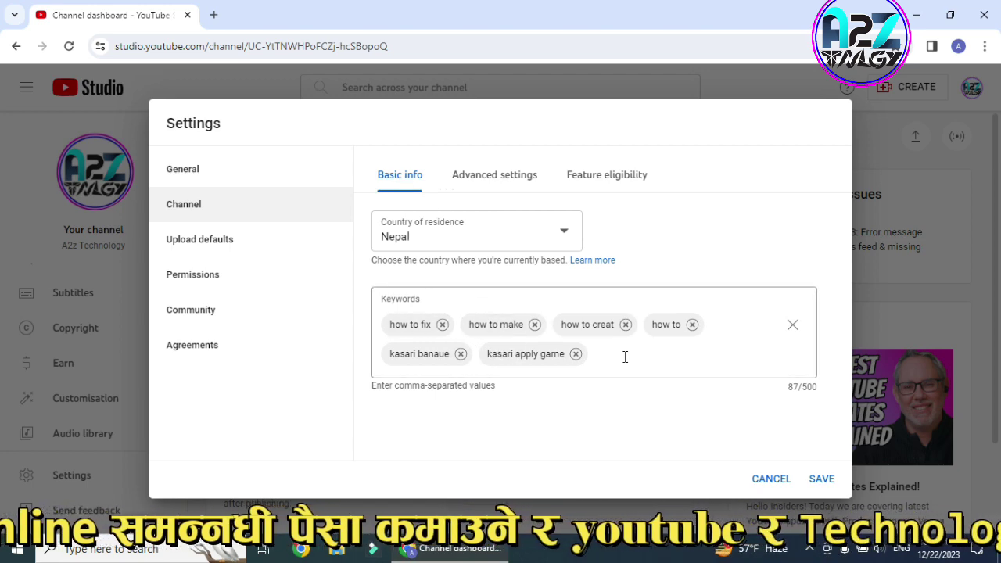
left_click(496, 178)
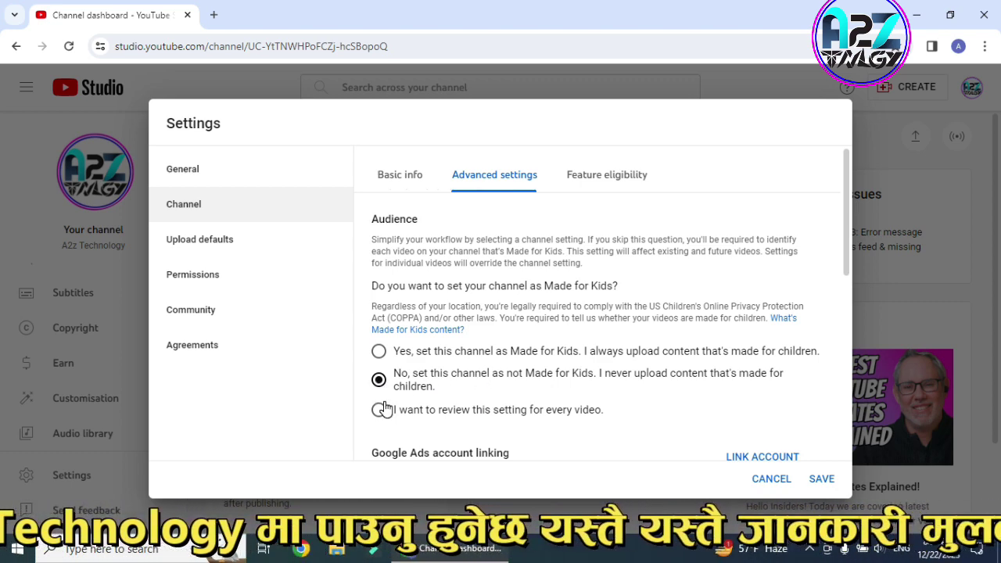
left_click(610, 178)
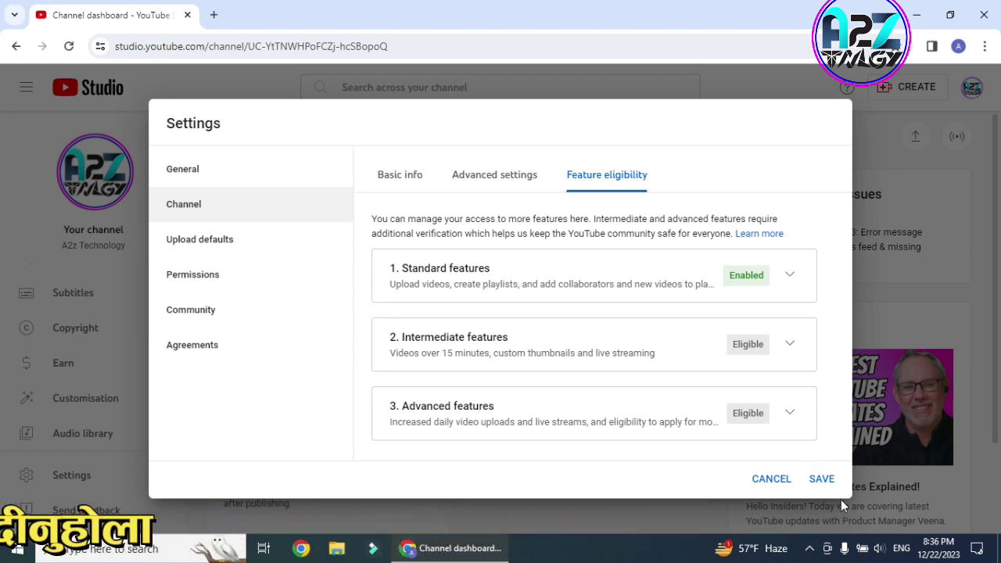
- Save the channel settings and reopen the settings at the upload defaults
left_click(822, 479)
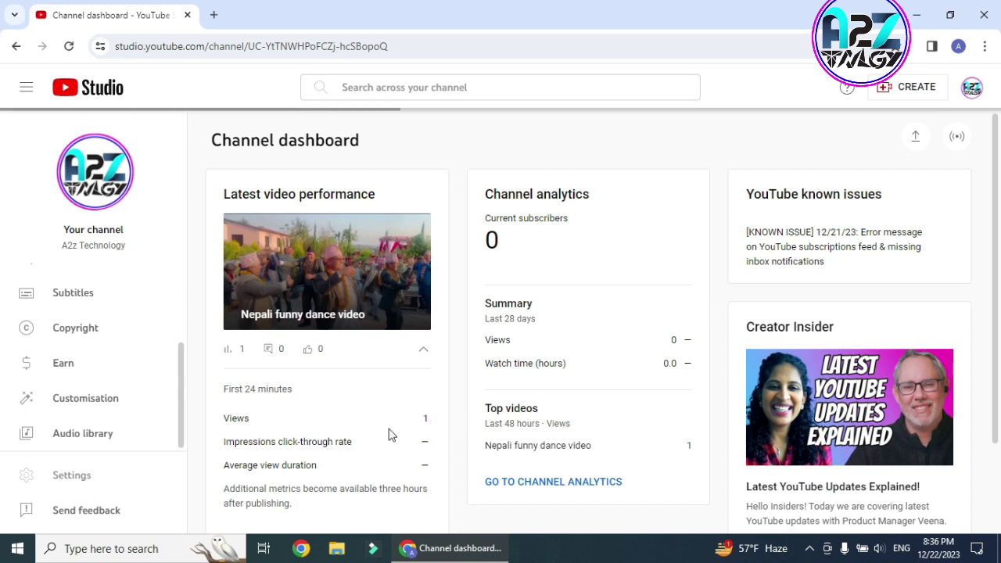
left_click(74, 479)
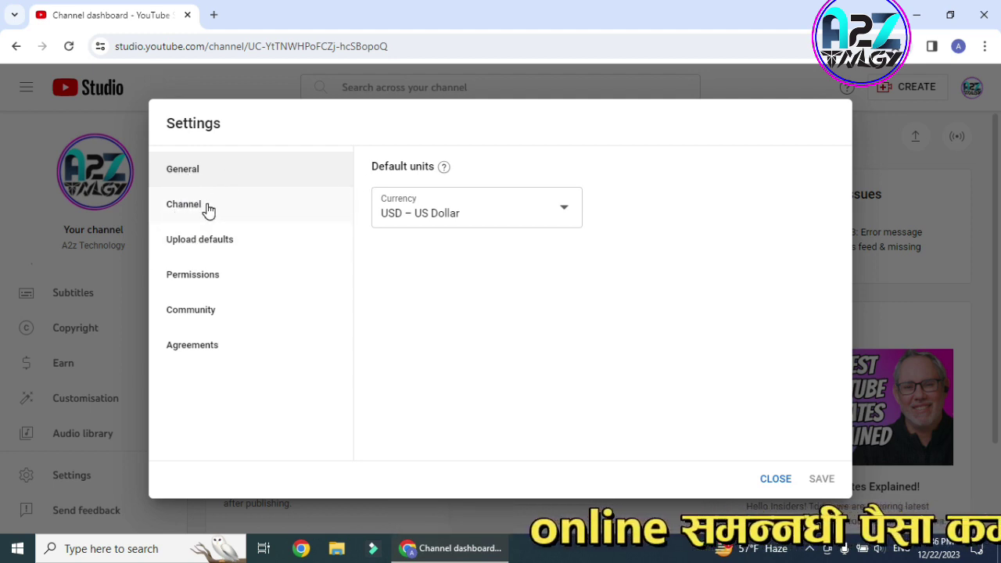
left_click(194, 245)
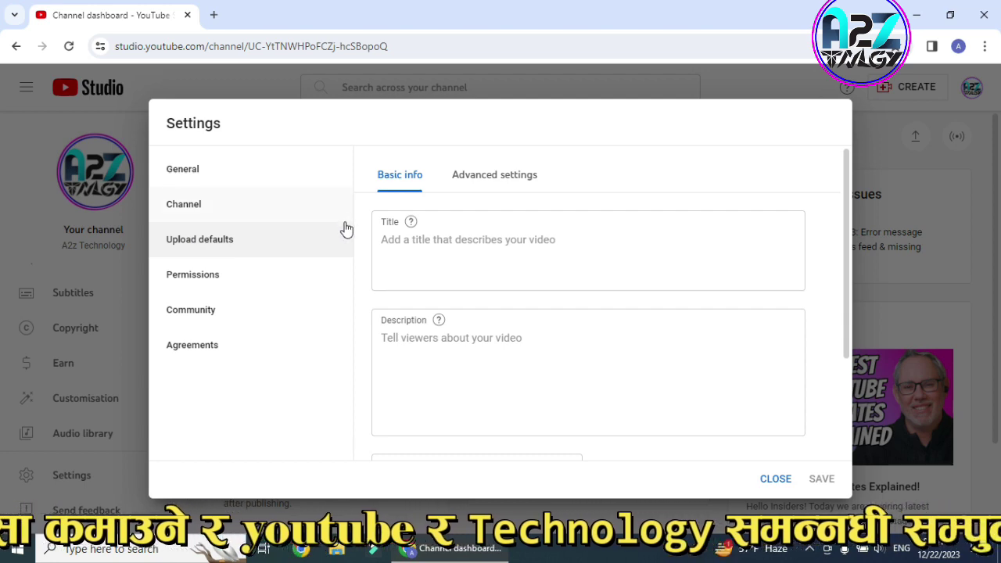
- Set the default visibility for uploads to Unlisted, leaving the default title and description empty
left_click(437, 244)
left_click(433, 338)
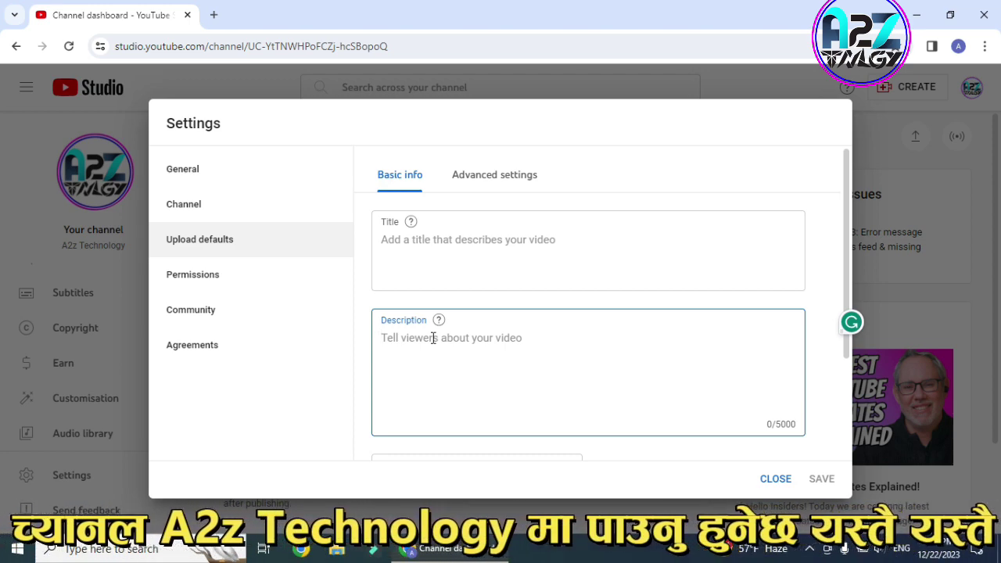
scroll(506, 331, "down", 1)
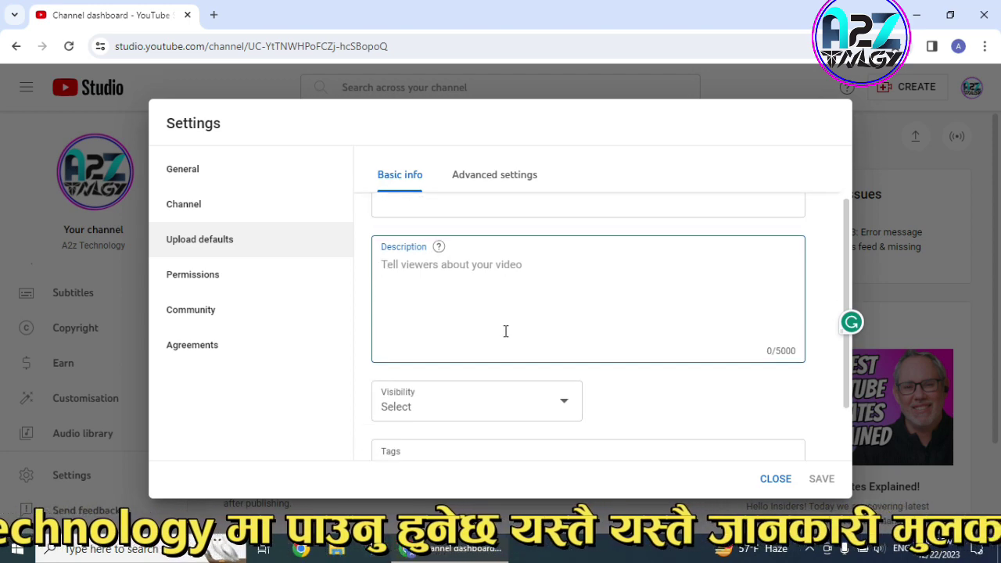
scroll(464, 301, "up", 1)
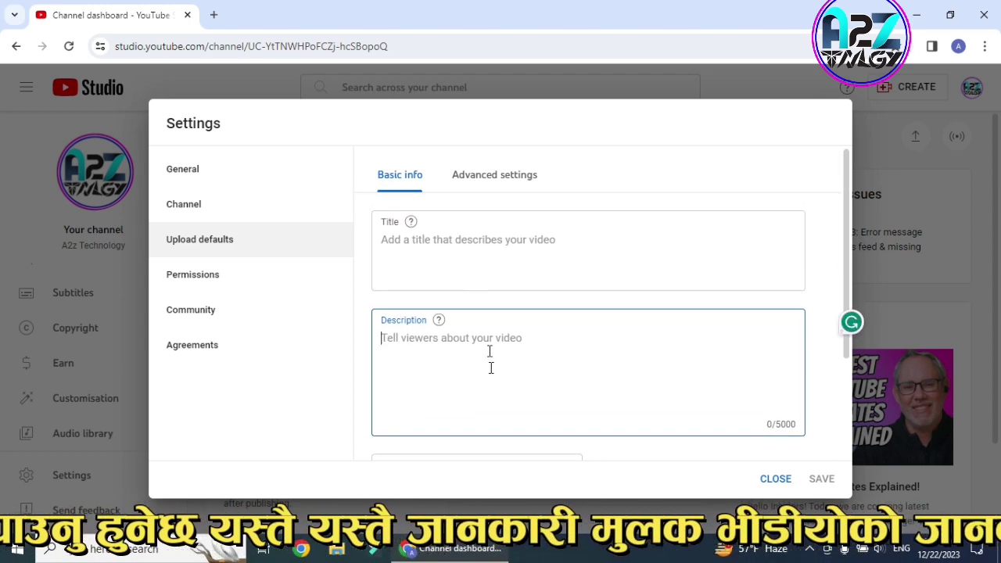
scroll(489, 348, "down", 2)
scroll(487, 345, "down", 1)
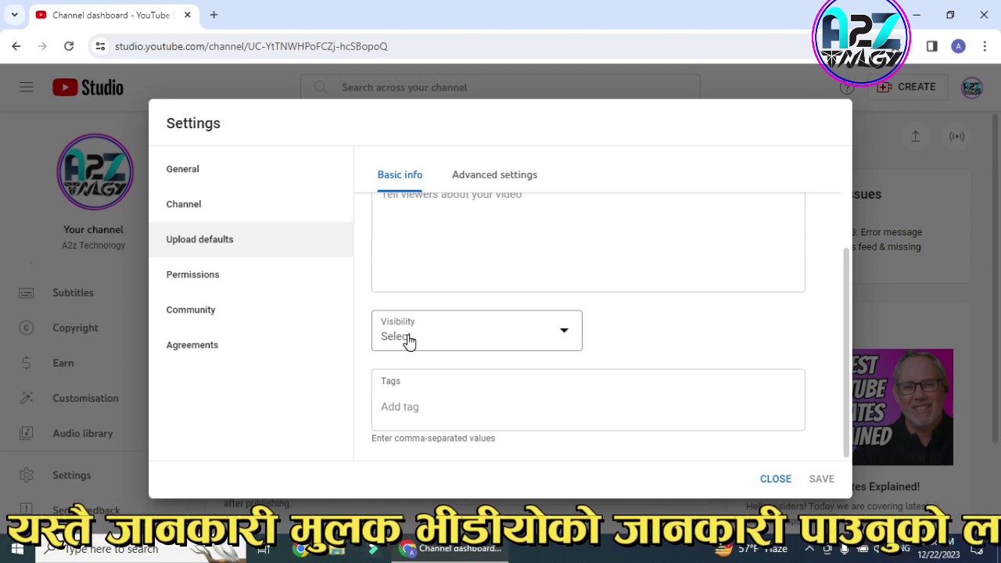
left_click(564, 341)
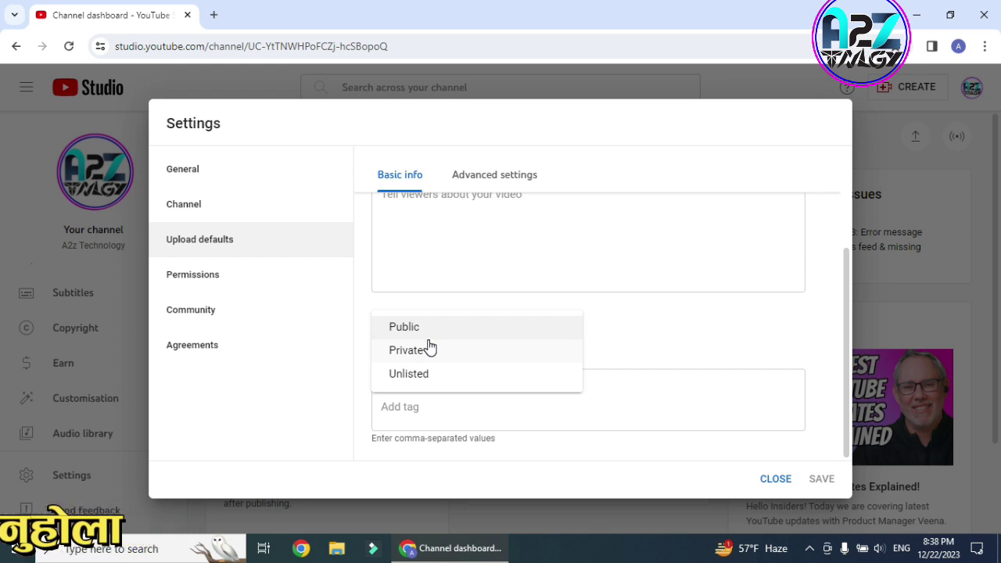
left_click(403, 381)
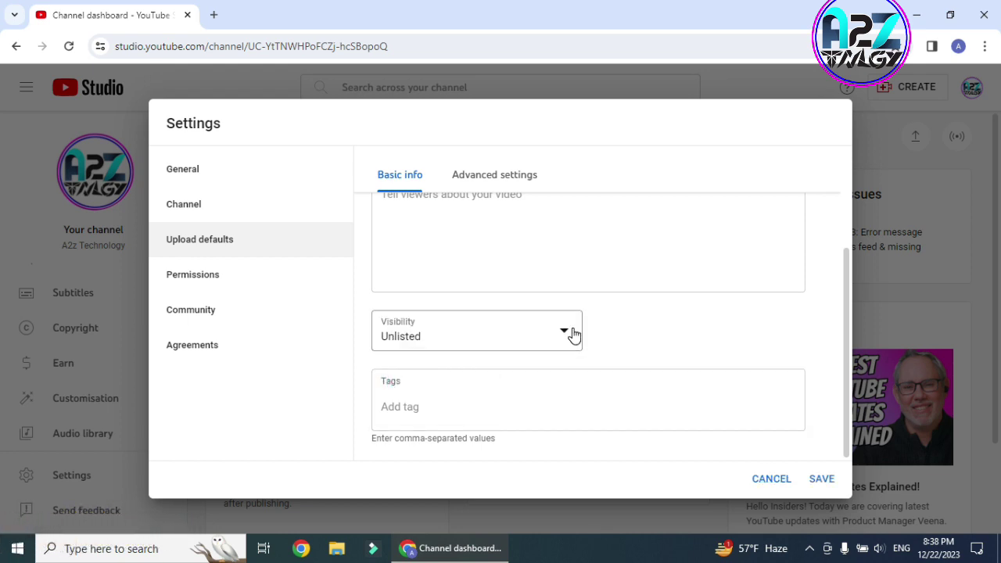
- Add the default upload tags "a2z technology", "a 2 z tecnology" and "a to z technology"
left_click(426, 408)
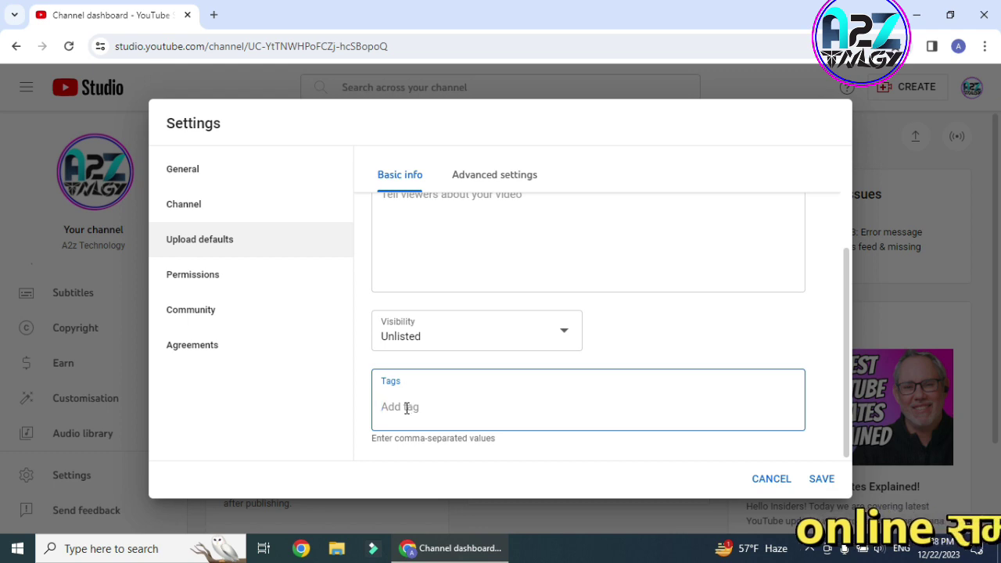
type("a2z")
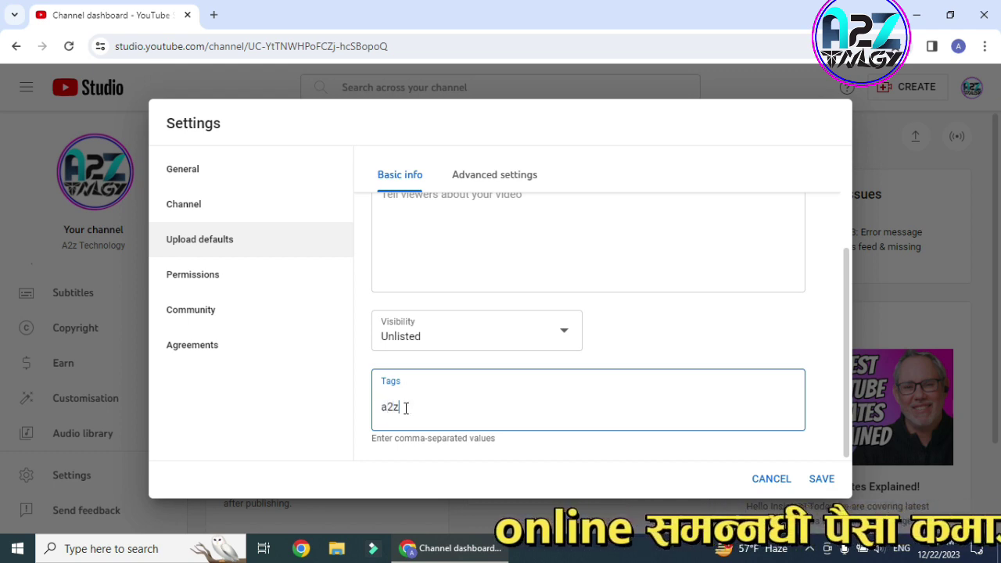
type(" techn")
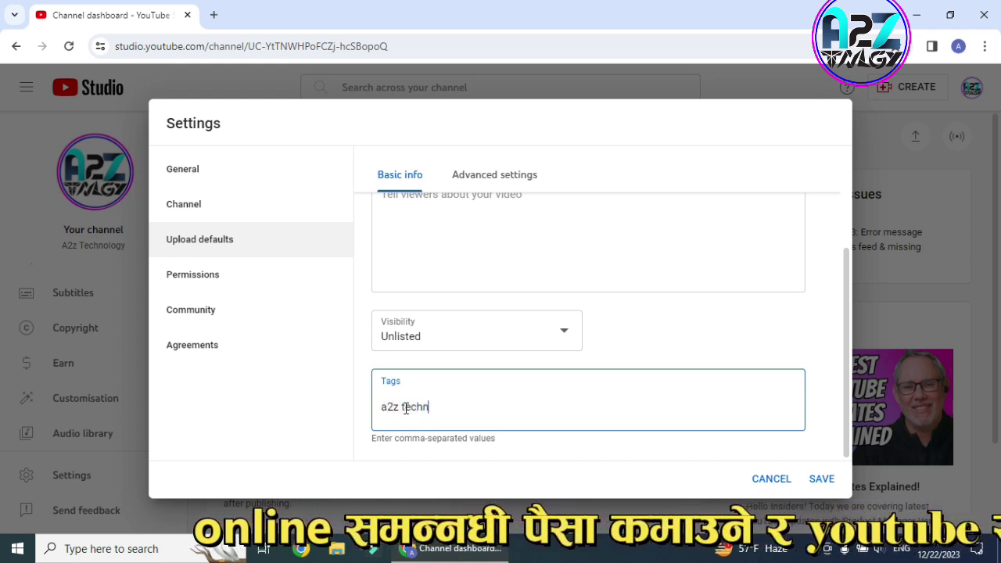
type("ology")
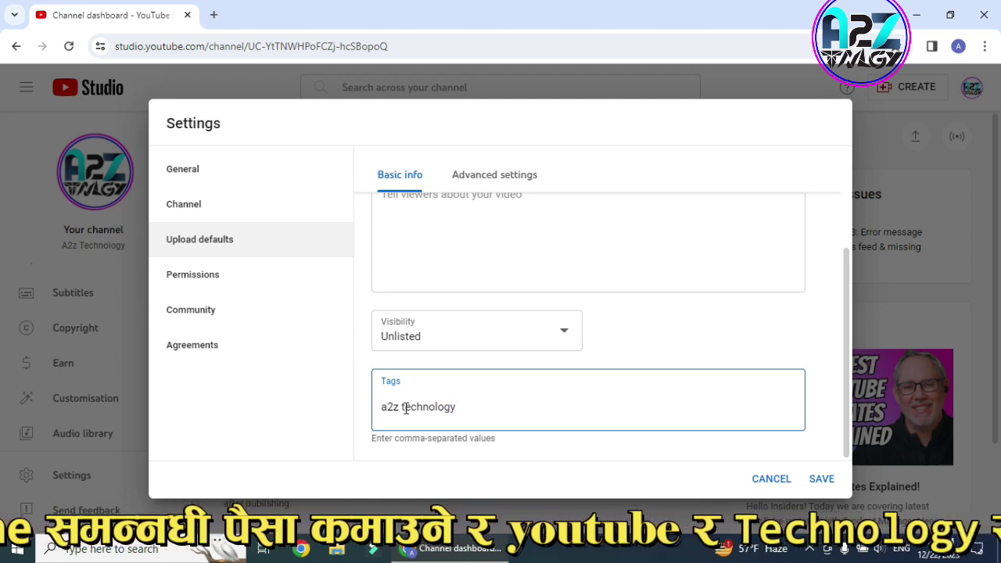
key("Return")
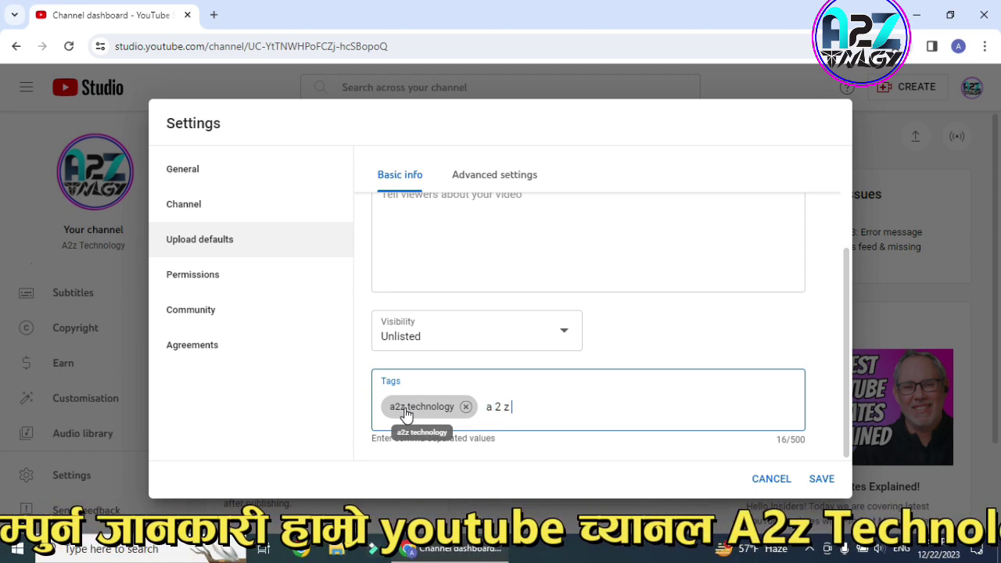
type("tecnology")
key("Return")
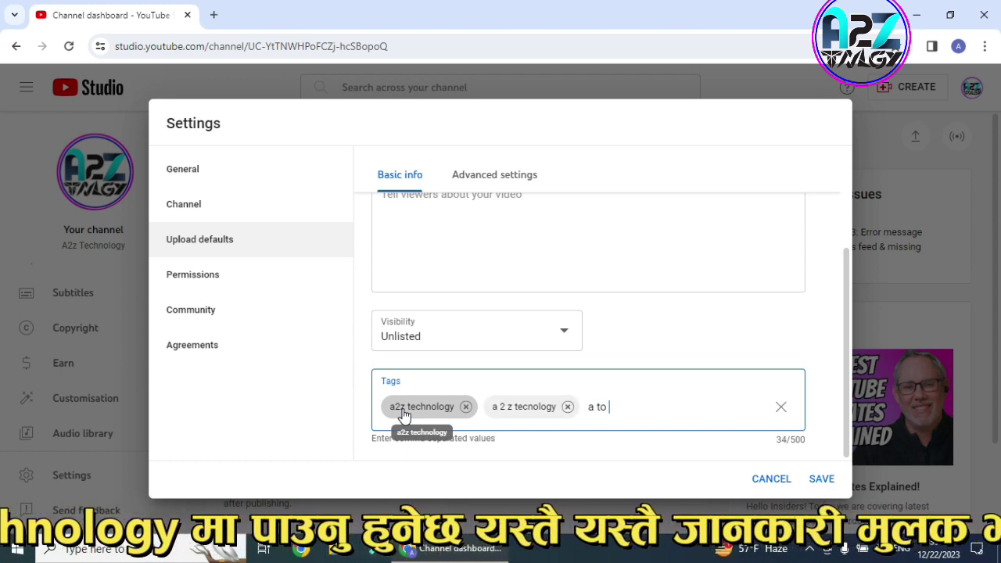
type("a to z technology")
key("Return")
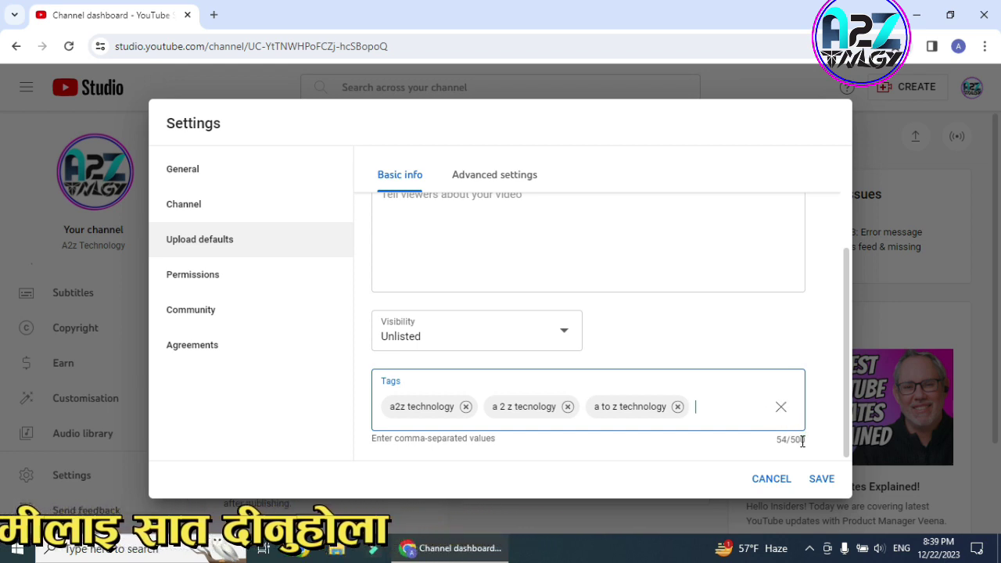
- Save the upload defaults and reopen the settings at the advanced settings of the upload defaults
left_click(822, 480)
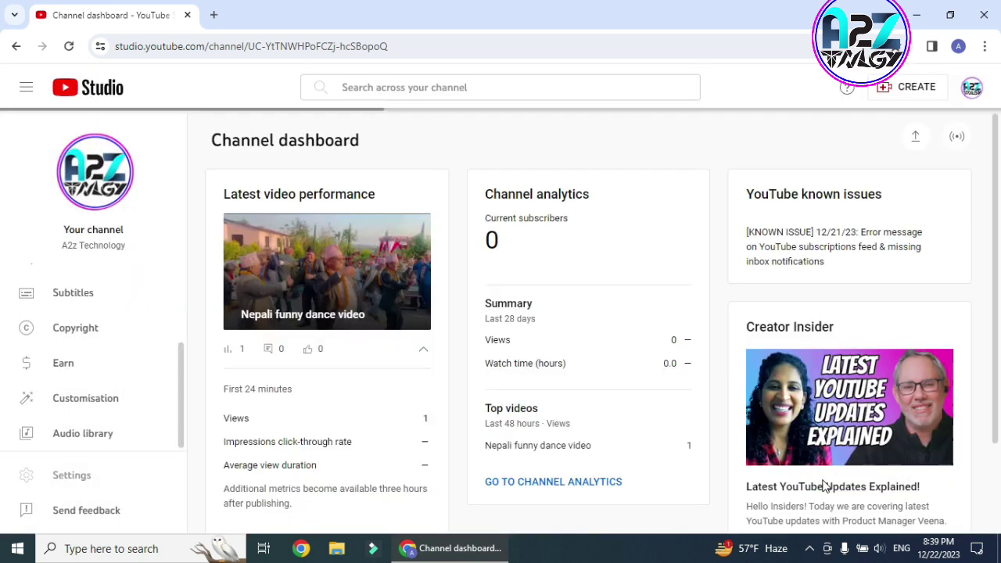
left_click(55, 483)
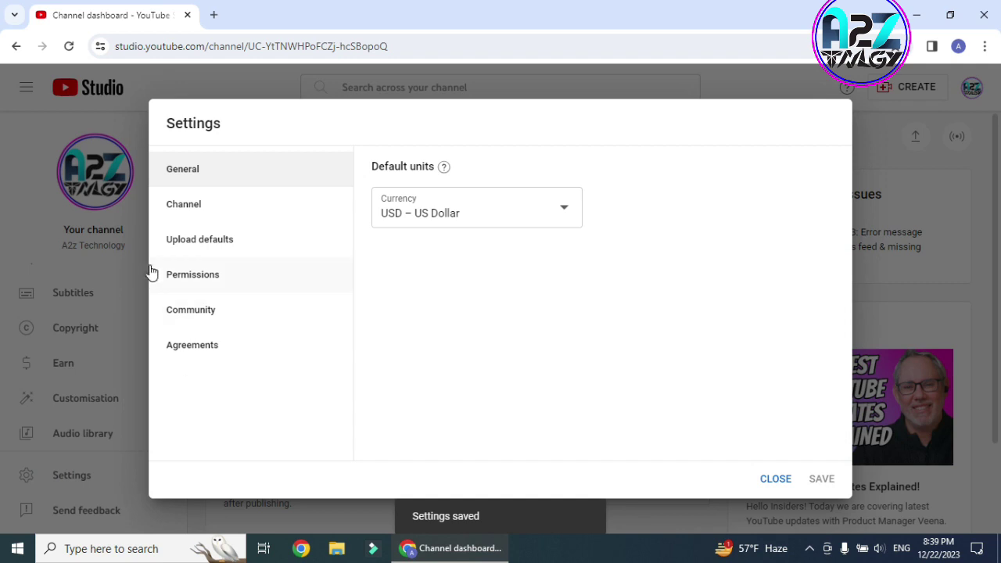
left_click(192, 247)
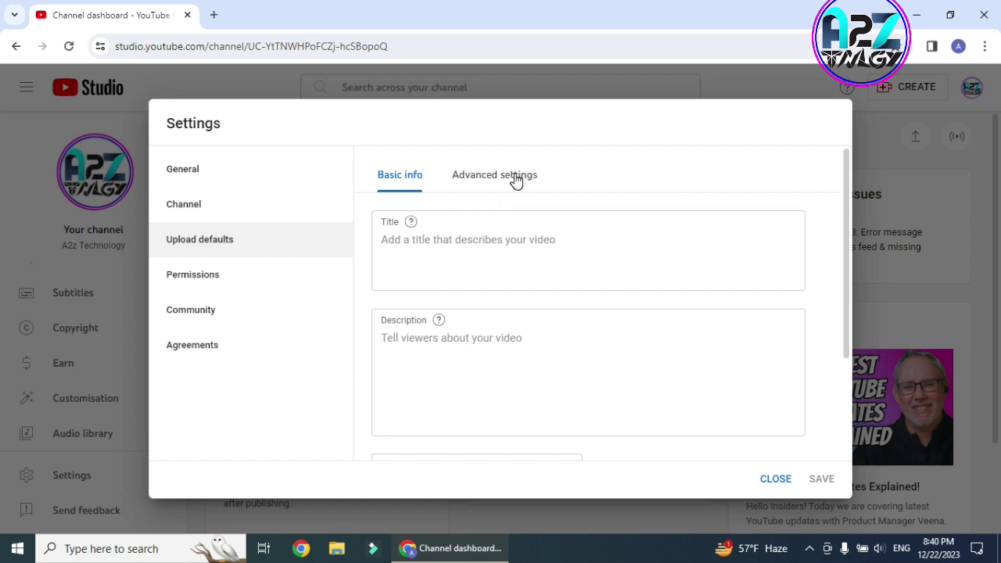
left_click(481, 178)
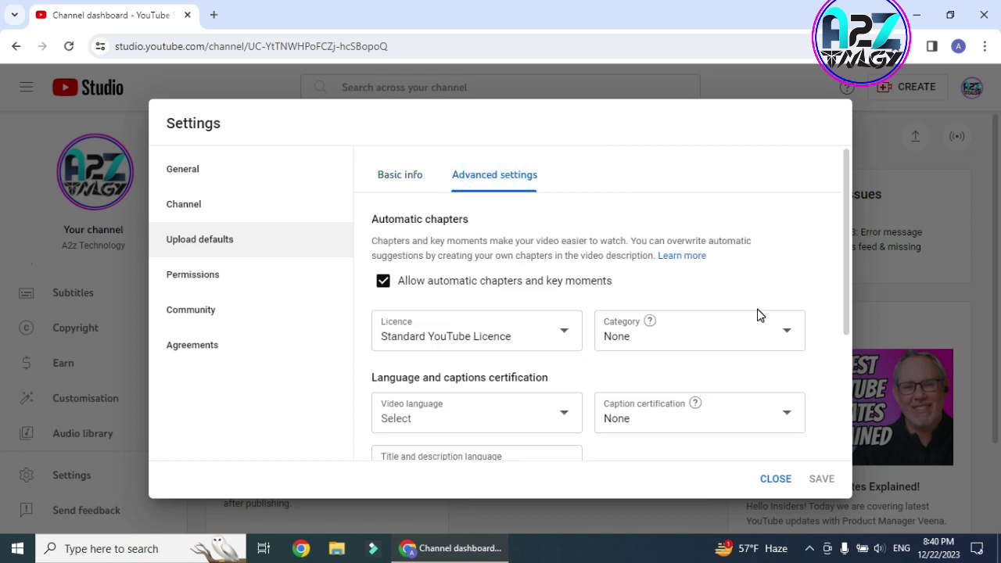
- Set the default video category to Education
left_click(787, 341)
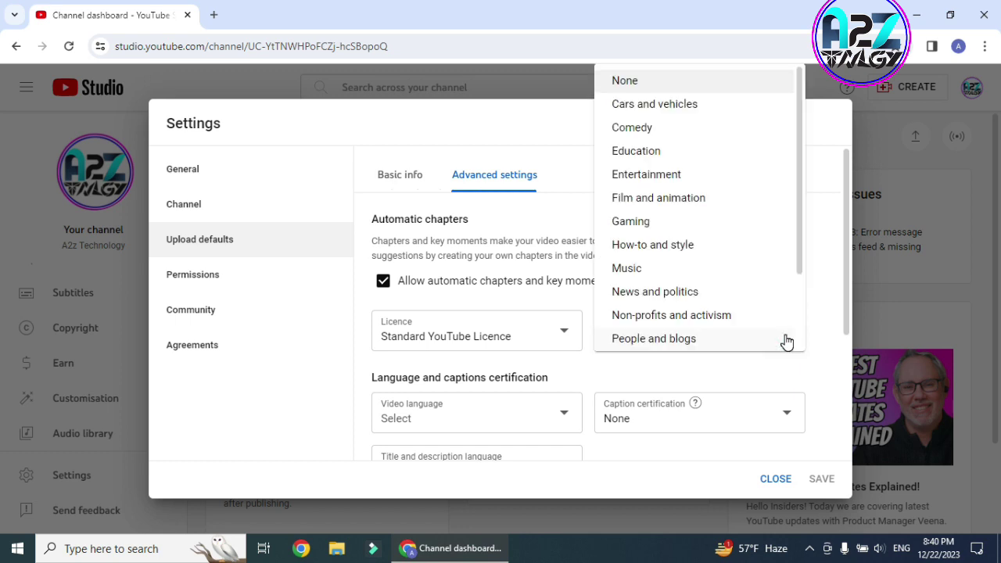
left_click(799, 158)
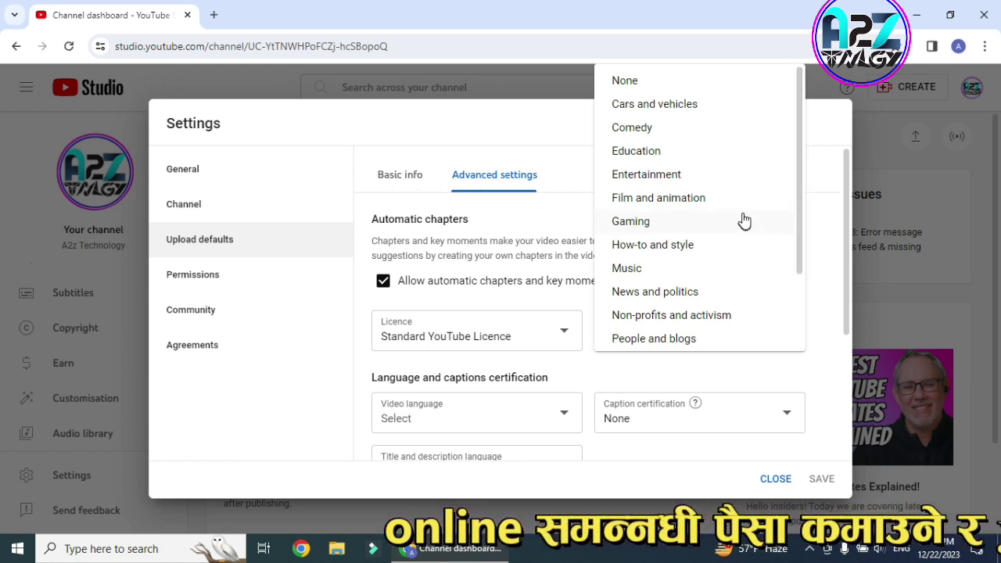
left_click(635, 156)
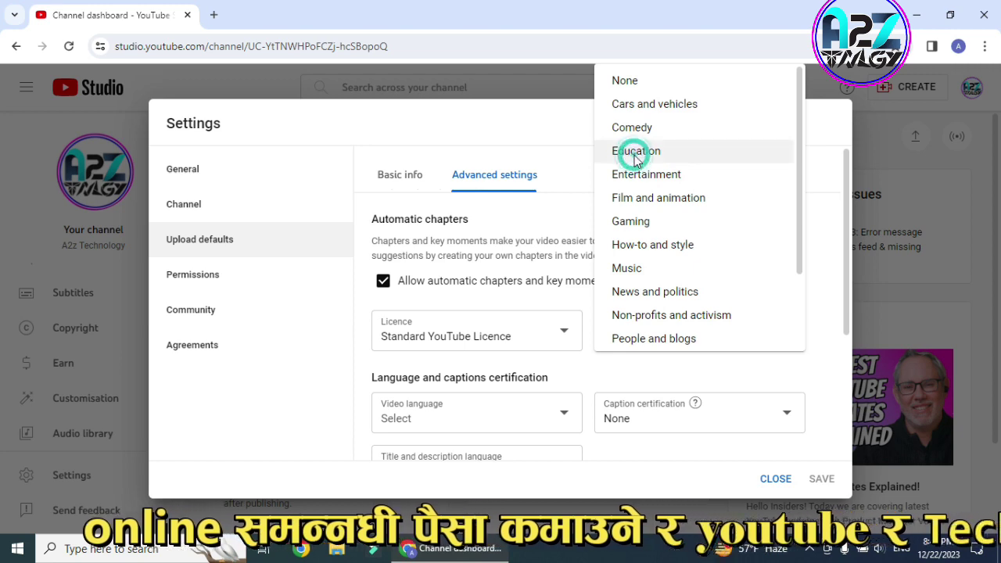
- Open the video language choices in the upload defaults and look through the languages for the one to use
scroll(516, 357, "down", 1)
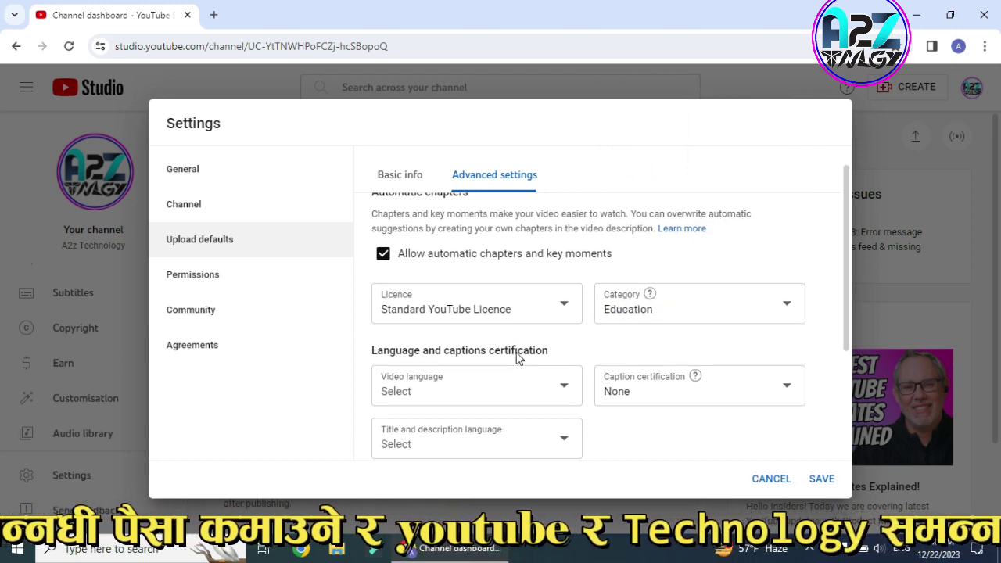
scroll(516, 357, "down", 1)
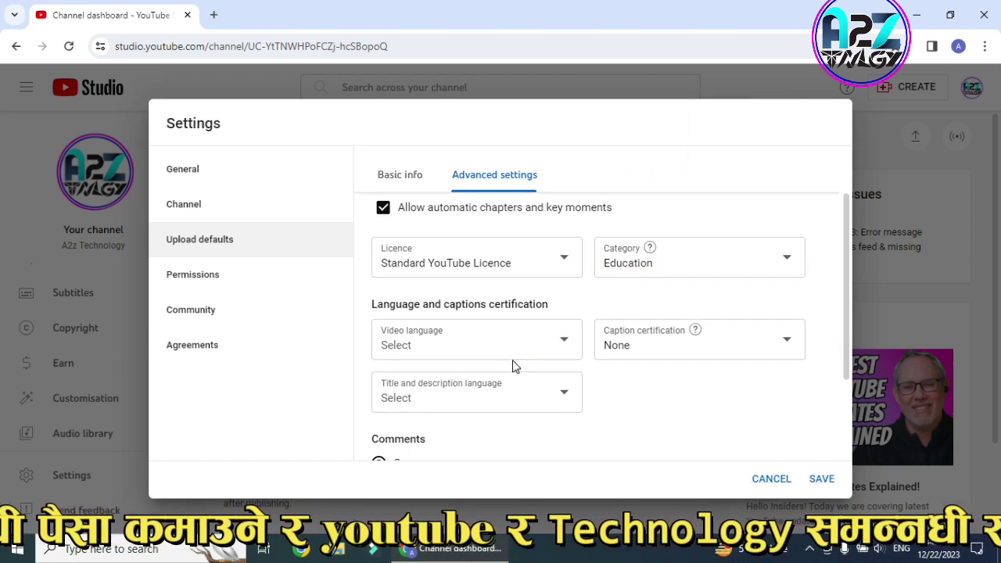
left_click(565, 345)
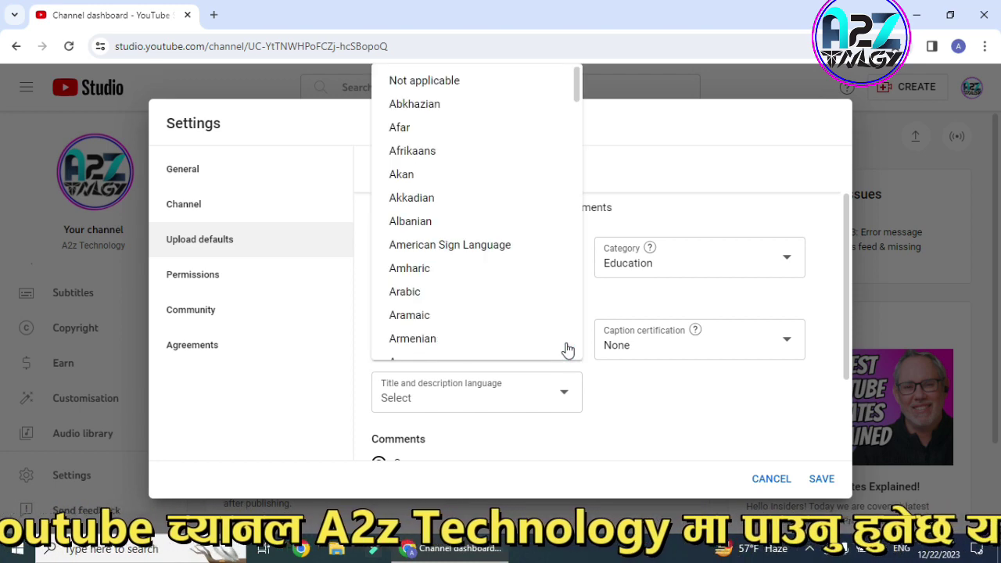
scroll(512, 262, "down", 5)
scroll(509, 269, "down", 15)
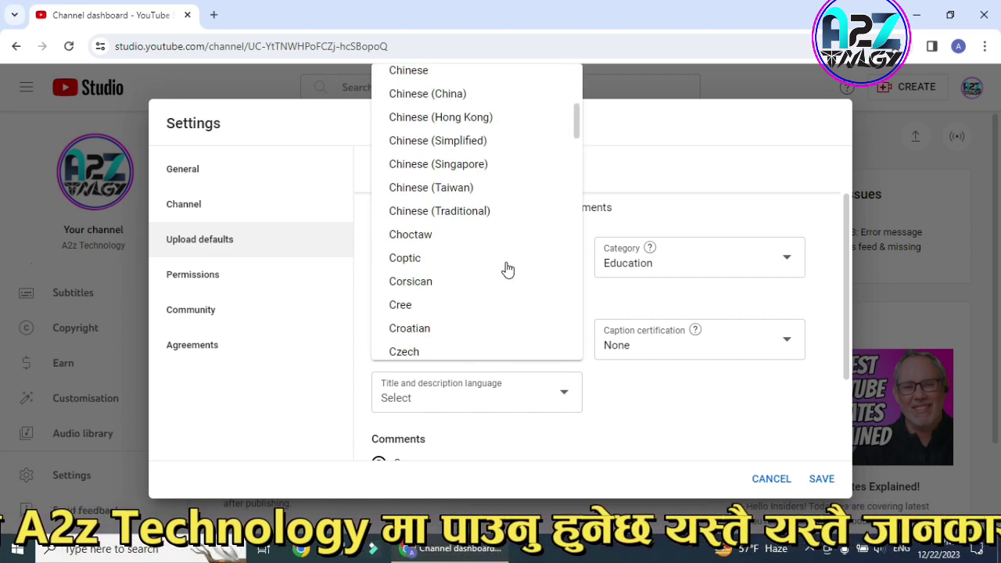
scroll(506, 270, "down", 13)
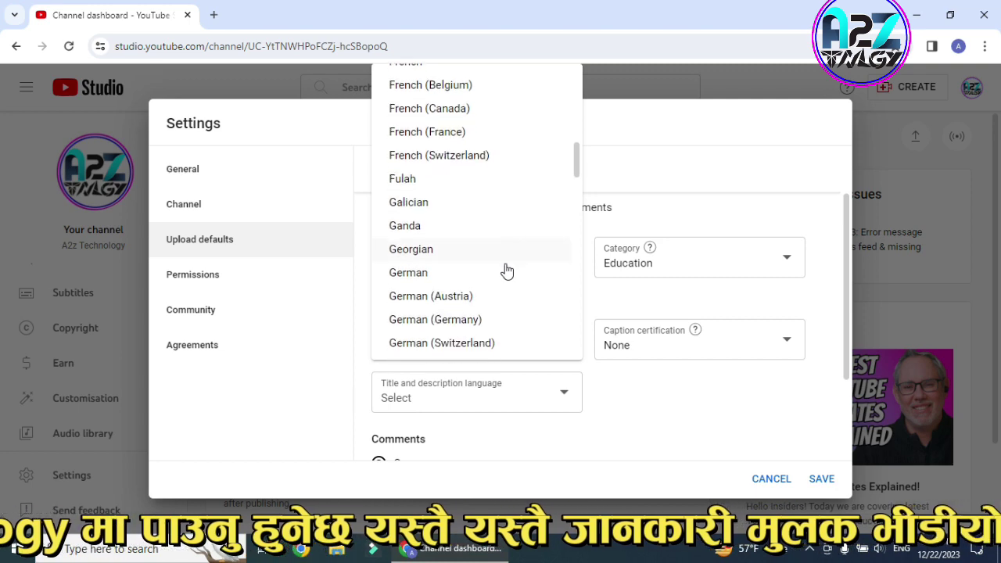
scroll(505, 270, "down", 12)
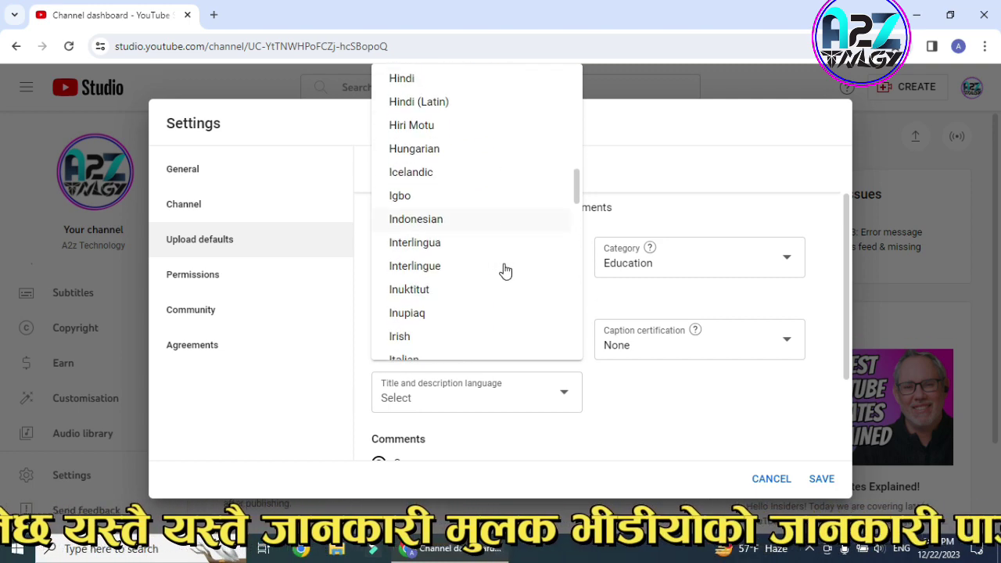
scroll(506, 271, "down", 3)
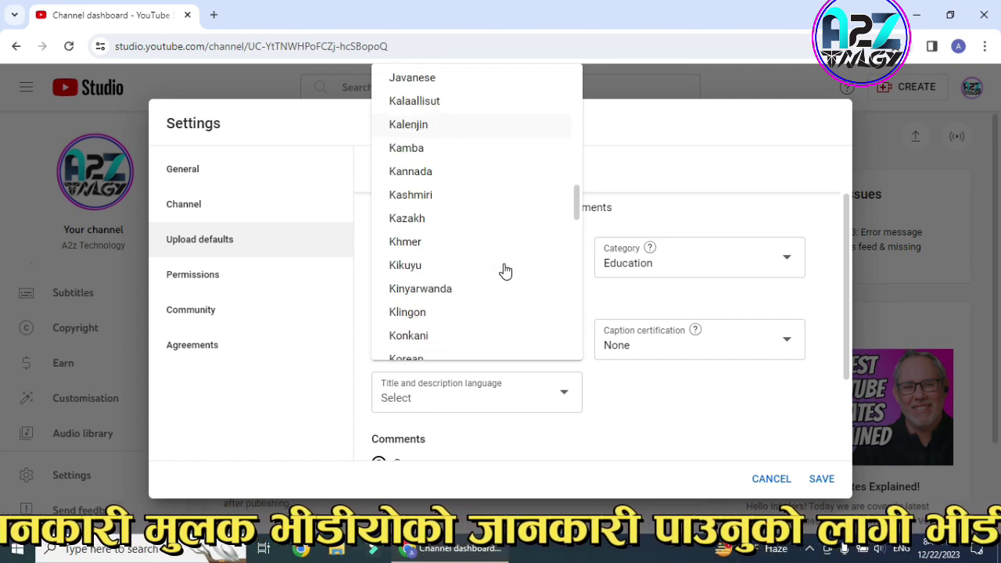
scroll(505, 271, "down", 10)
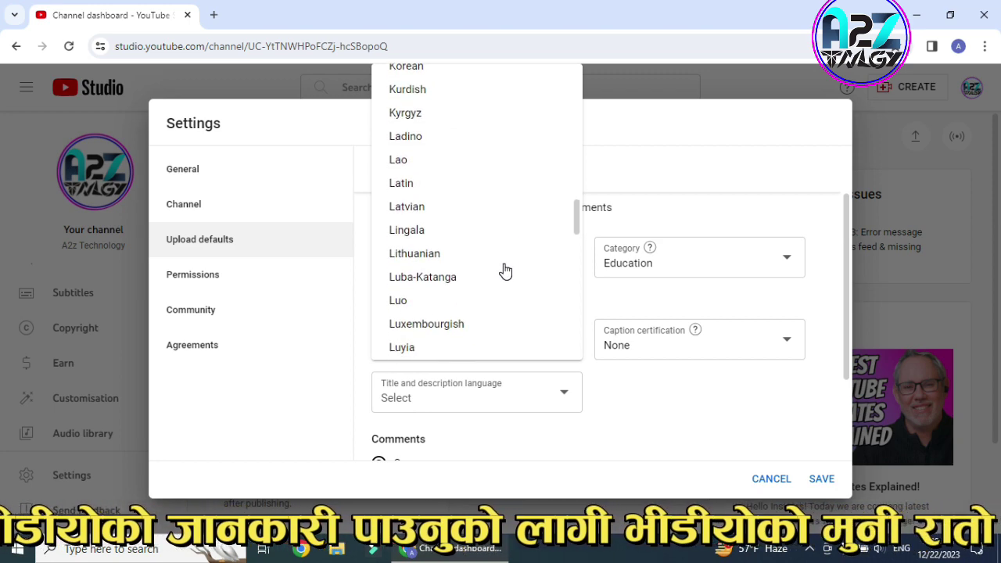